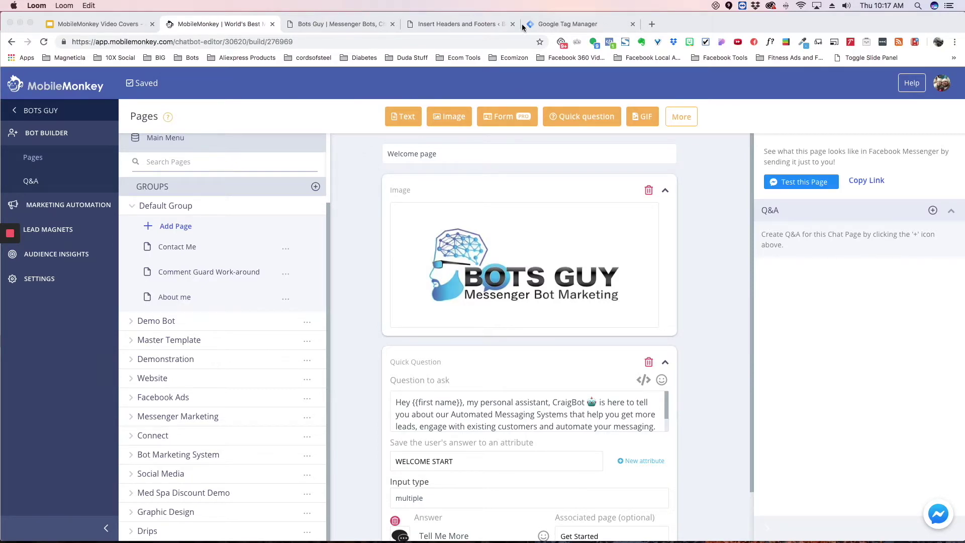
Switch from the MobileMonkey editor to the Bots Guy website tab.
left_click(338, 25)
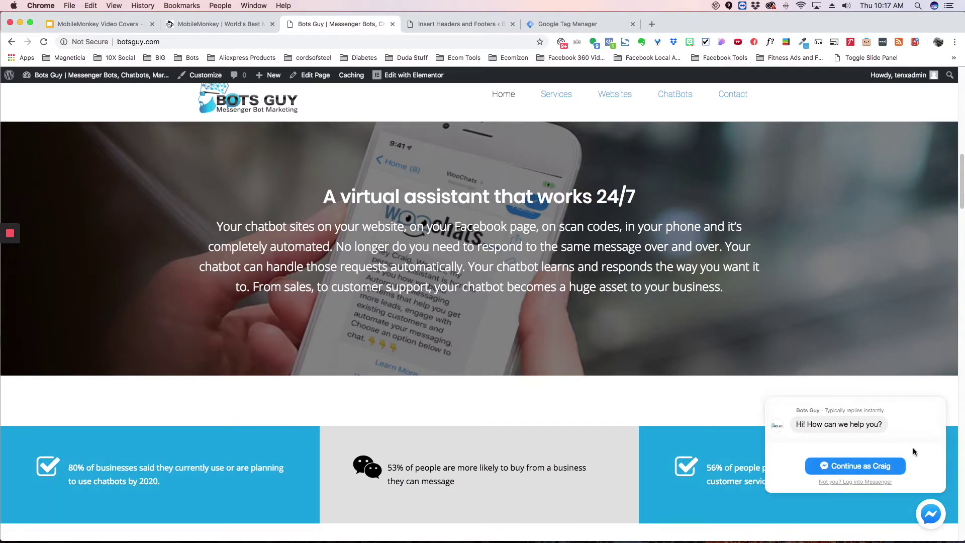
Start a conversation with the botsguy.com bot from the Messenger chat popup via 'Continue as…'.
scroll(484, 384, "down", 1)
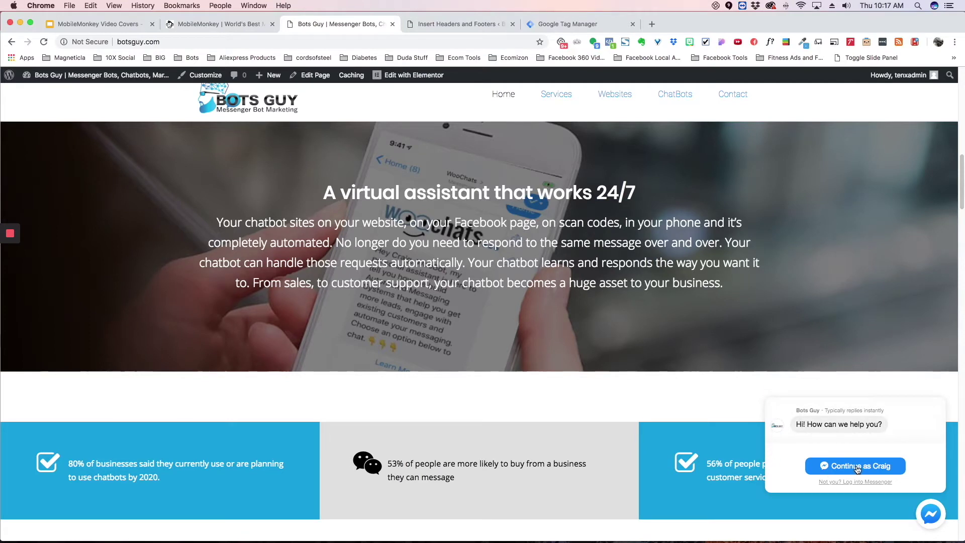
left_click(857, 467)
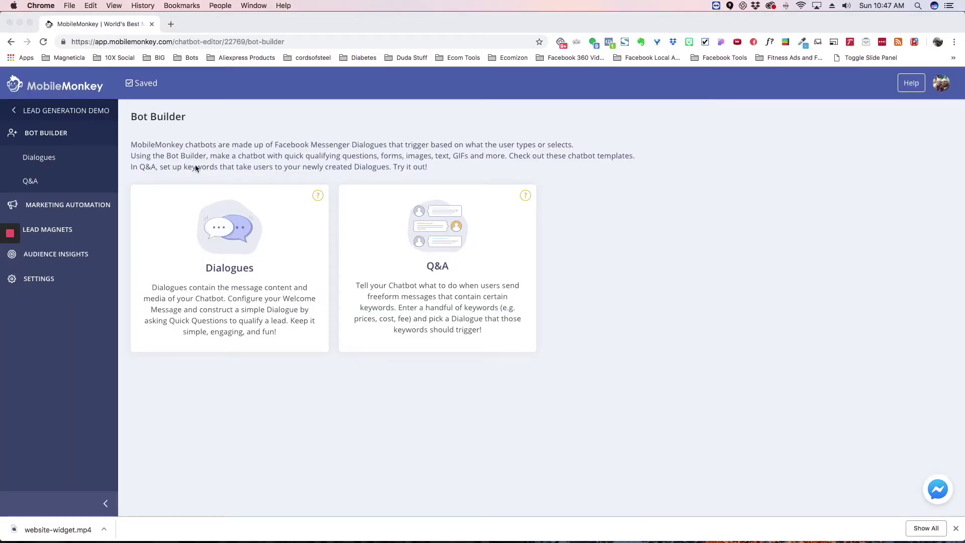
Under Lead Magnets > HTML Elements, add a new Customer Chat HTML element.
left_click(58, 232)
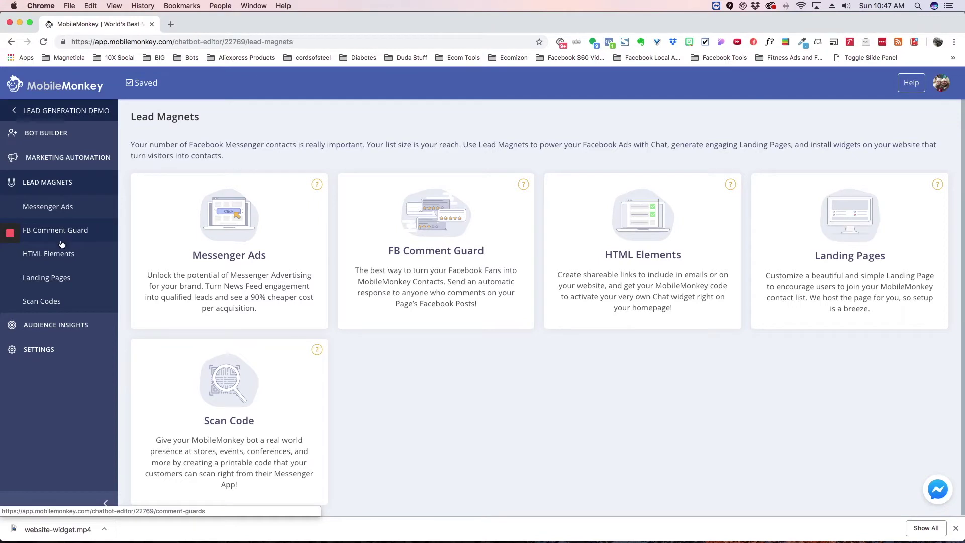
left_click(58, 258)
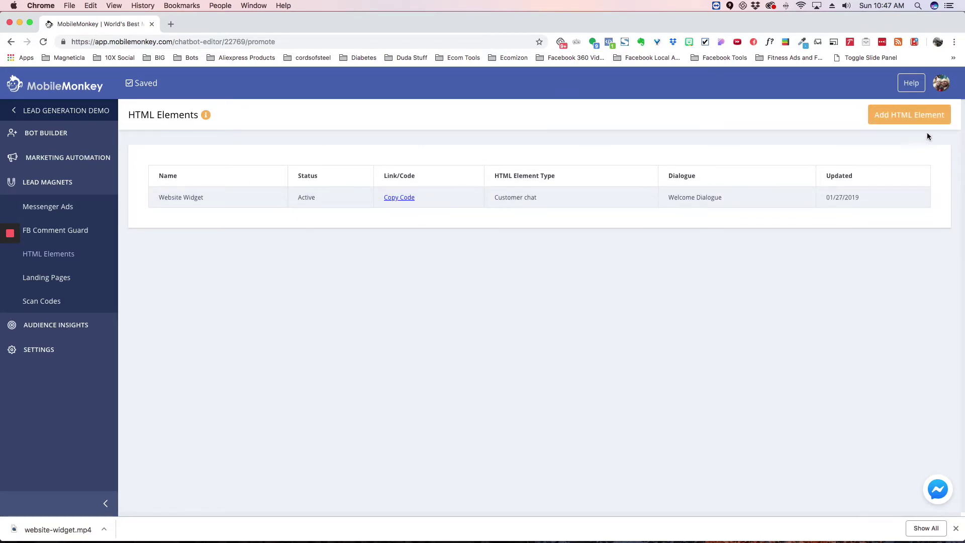
left_click(907, 116)
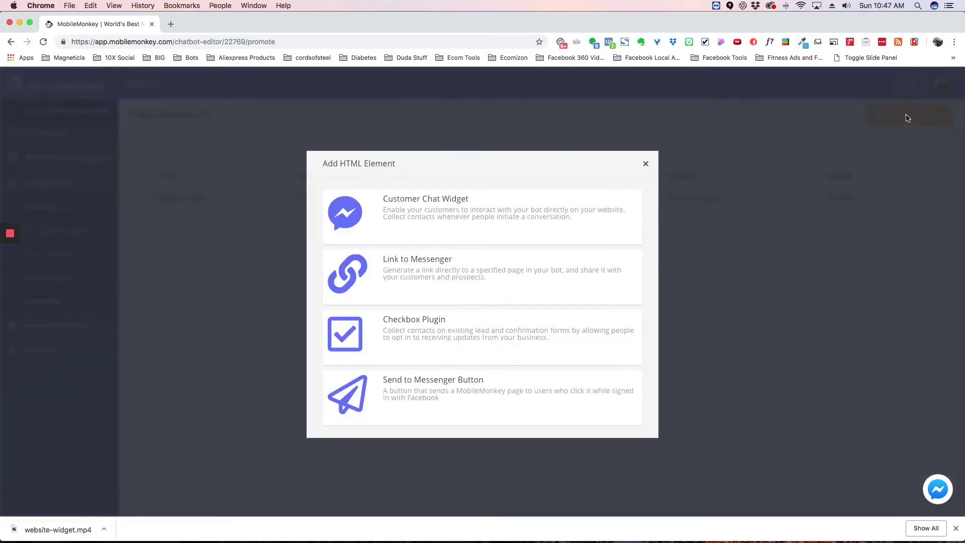
left_click(439, 219)
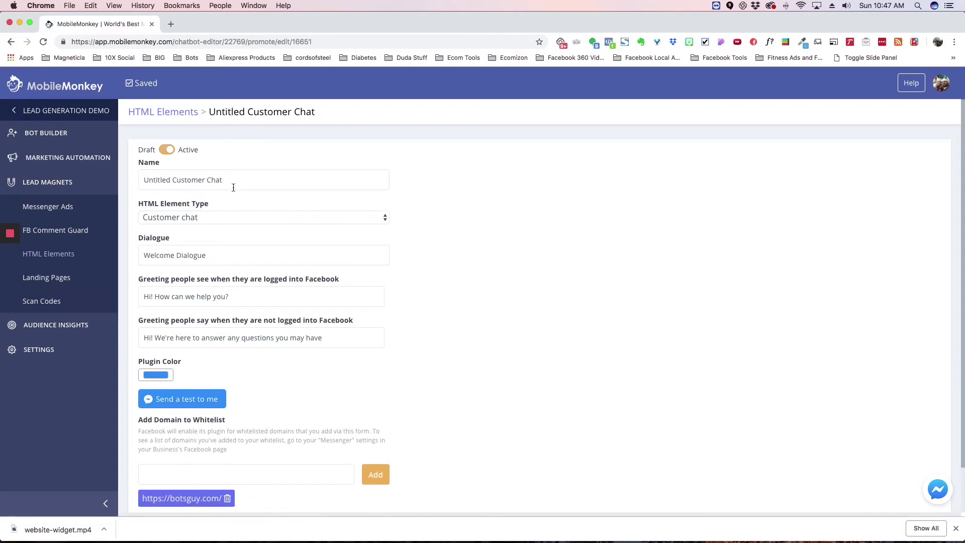
Rename 'Untitled Customer Chat' to 'Website Chat Widget' and save the change.
left_click_drag(242, 180, 143, 181)
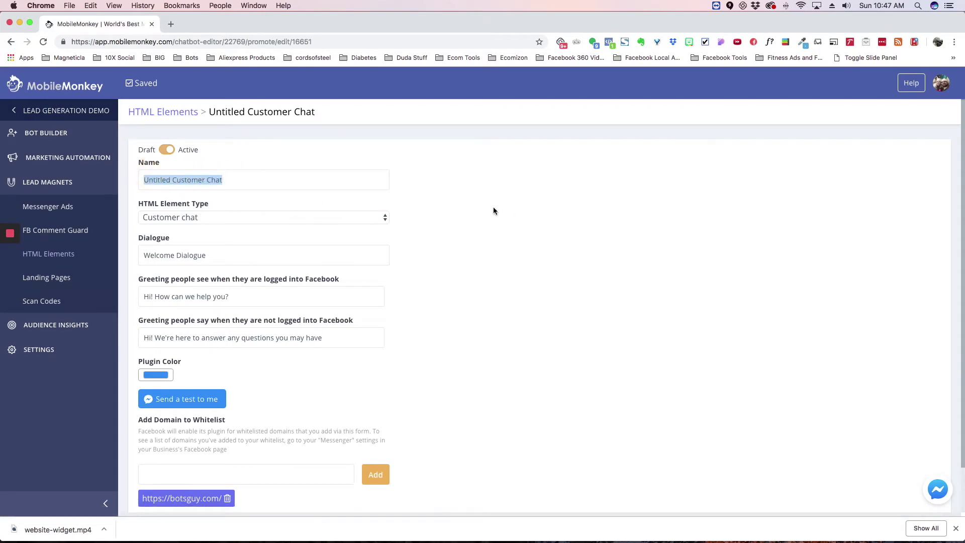
type("Website ")
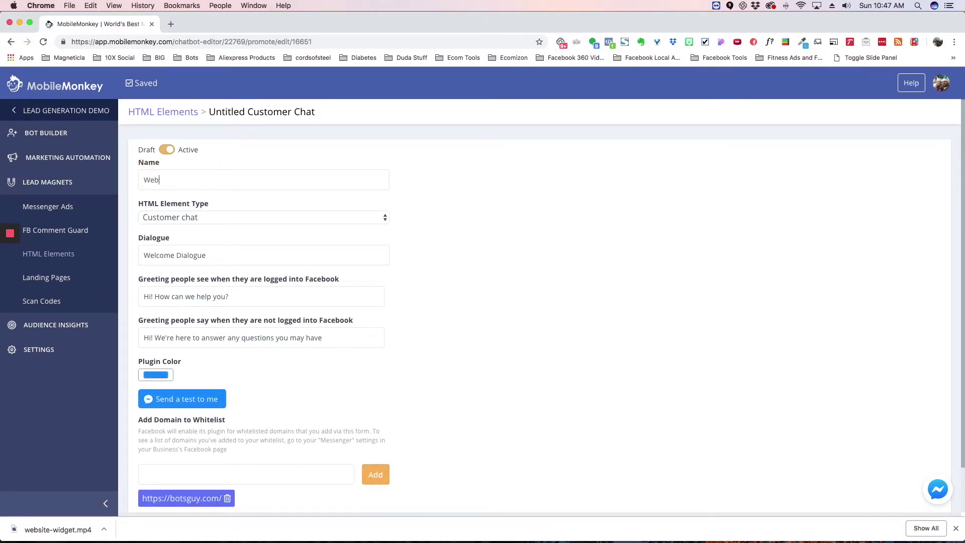
type("Widget")
left_click(174, 180)
type("Chat")
left_click(458, 274)
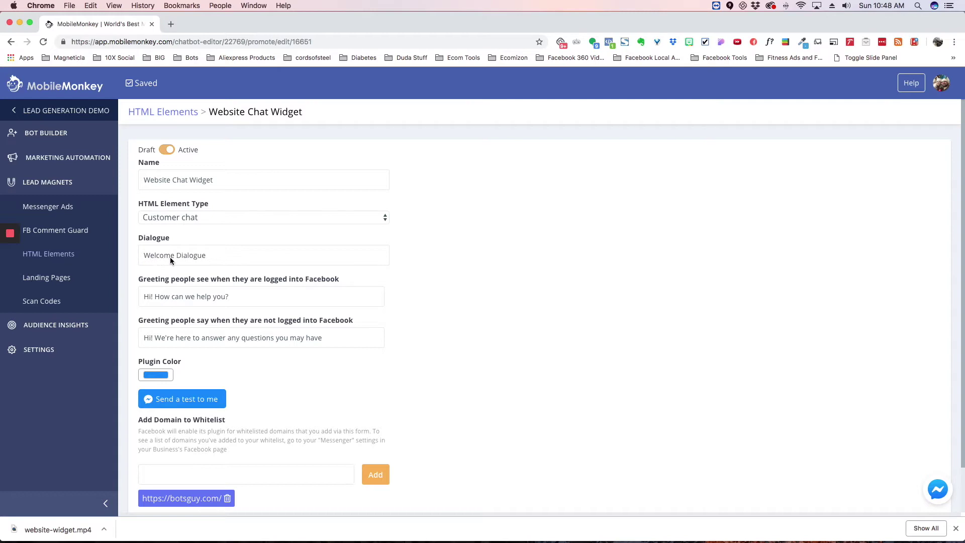
left_click(260, 259)
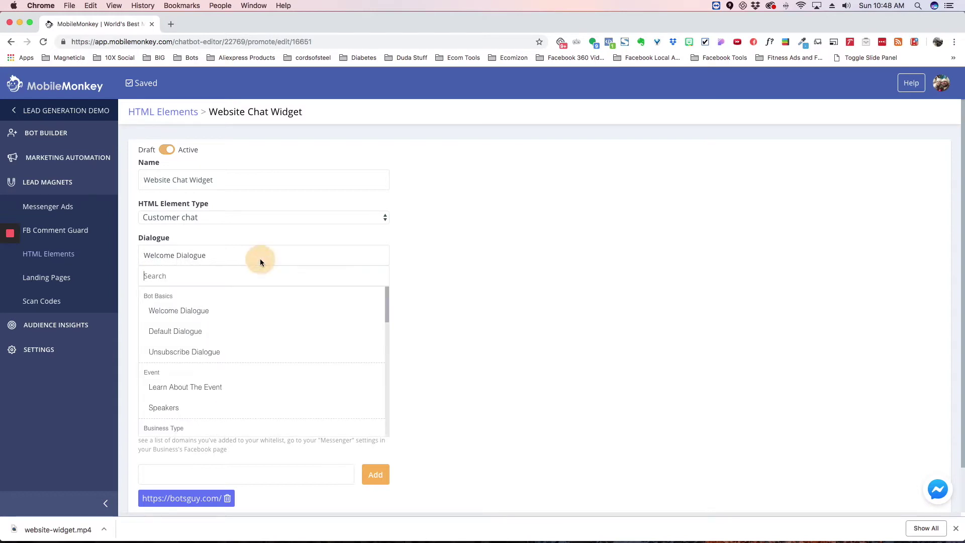
scroll(225, 384, "down", 5)
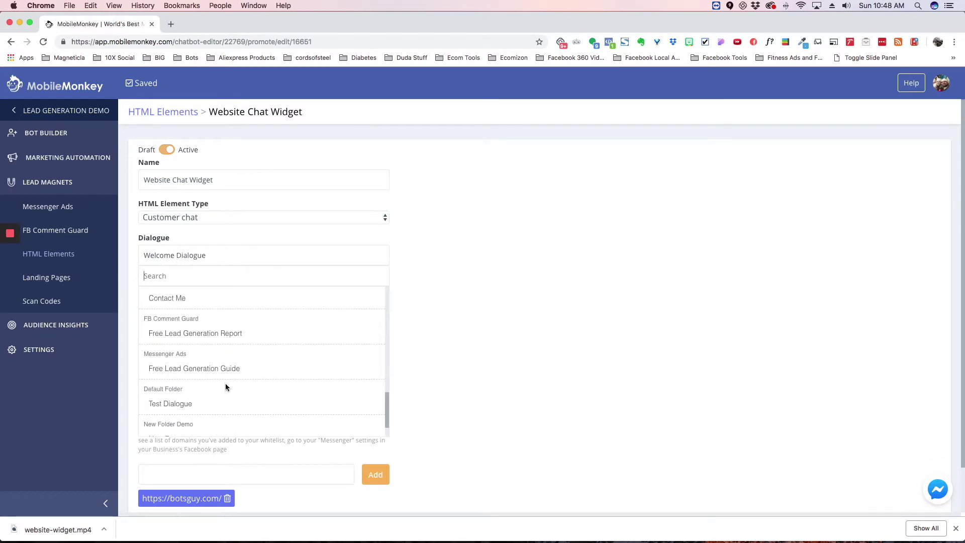
scroll(226, 384, "up", 5)
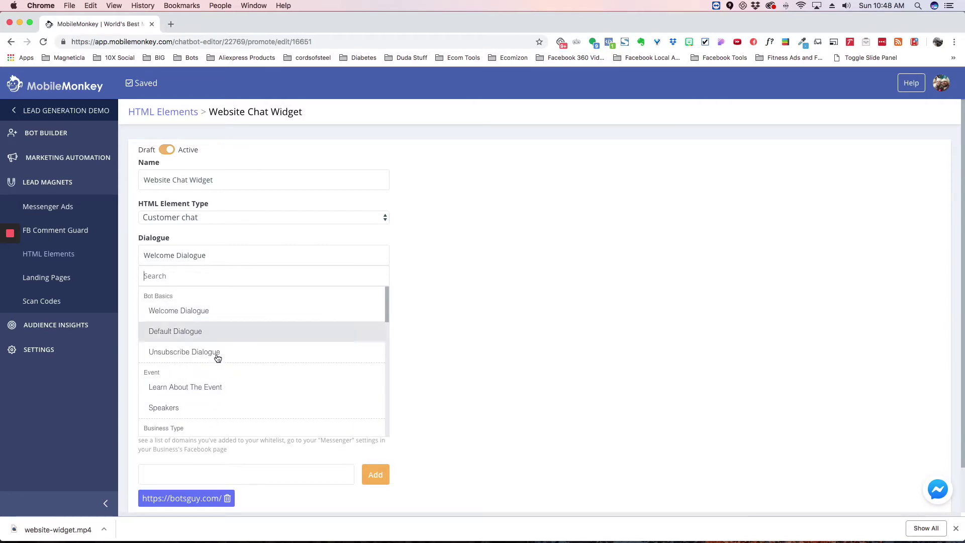
left_click(463, 291)
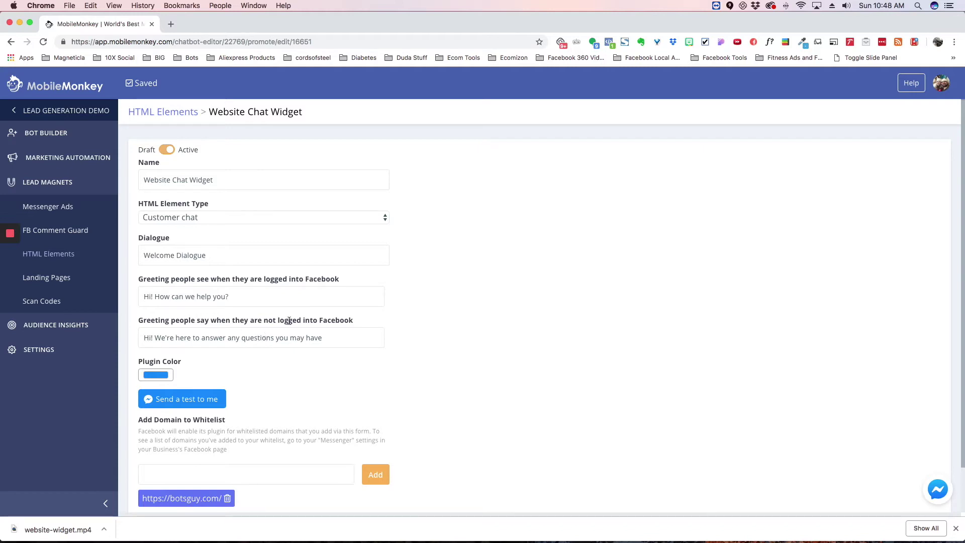
left_click(938, 489)
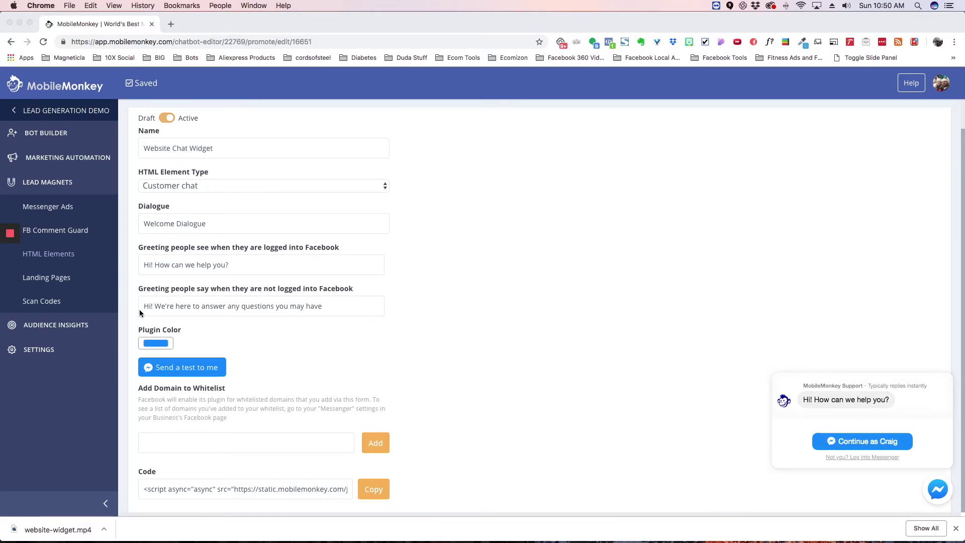
left_click(195, 443)
left_click(186, 439)
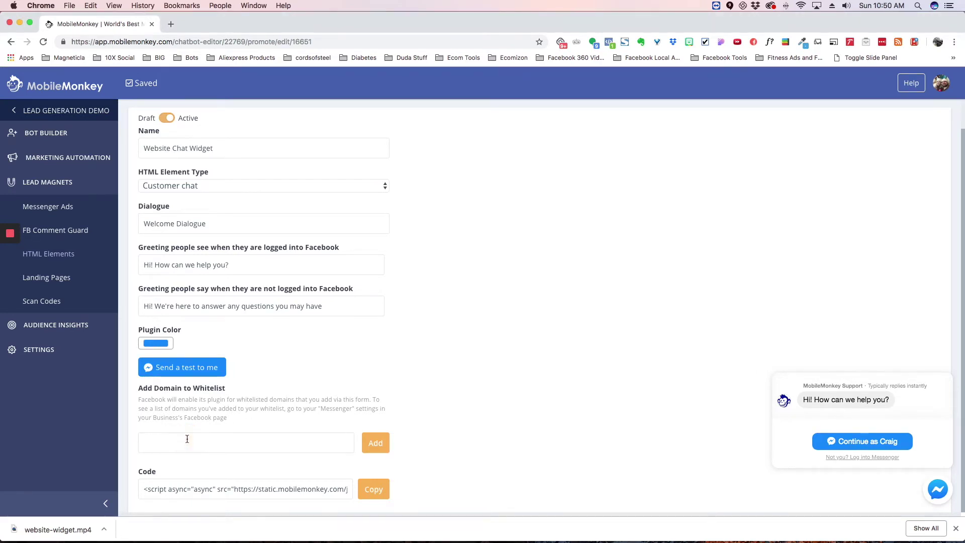
type("https://botsguy.com")
left_click(378, 496)
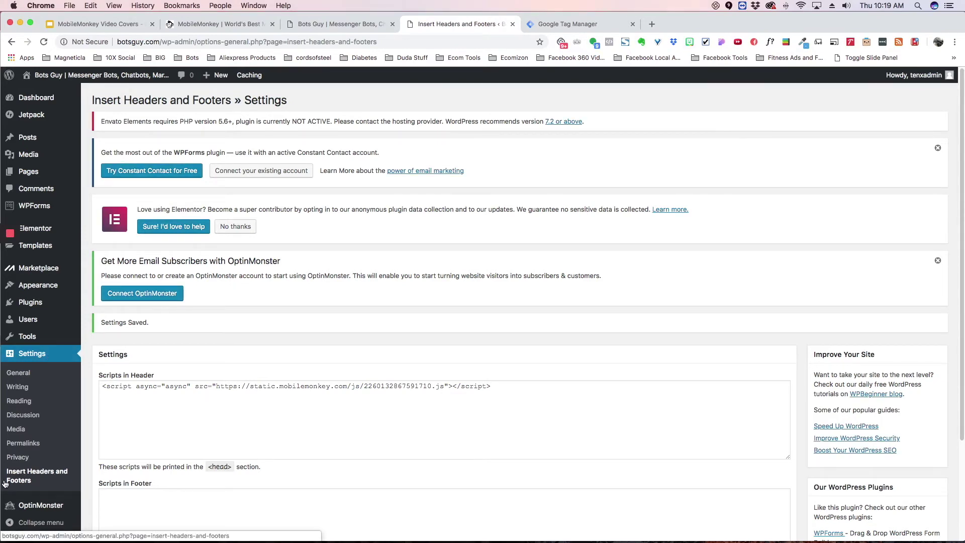
Search Plugins > Add New for 'insert headers and footers' and confirm the plugin shows Active.
mouse_move(44, 302)
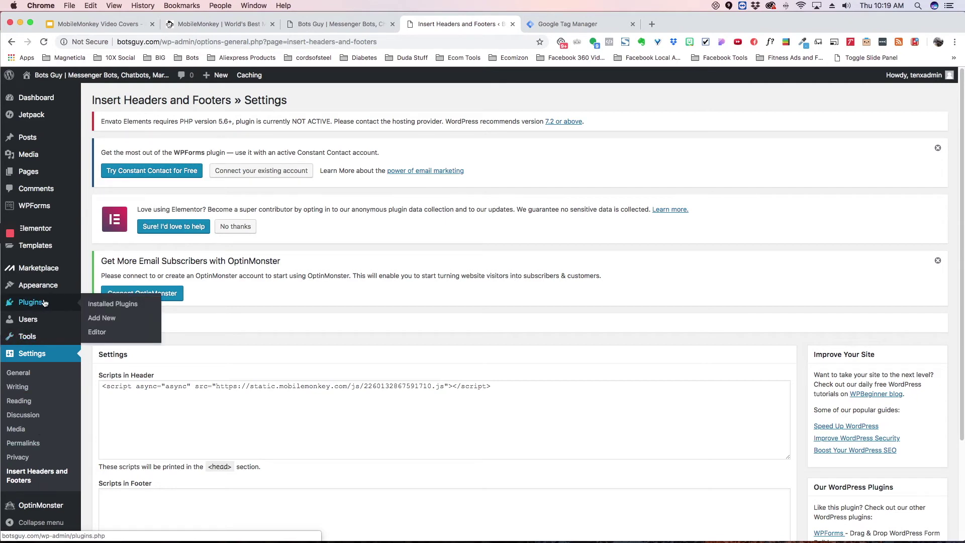
left_click(110, 311)
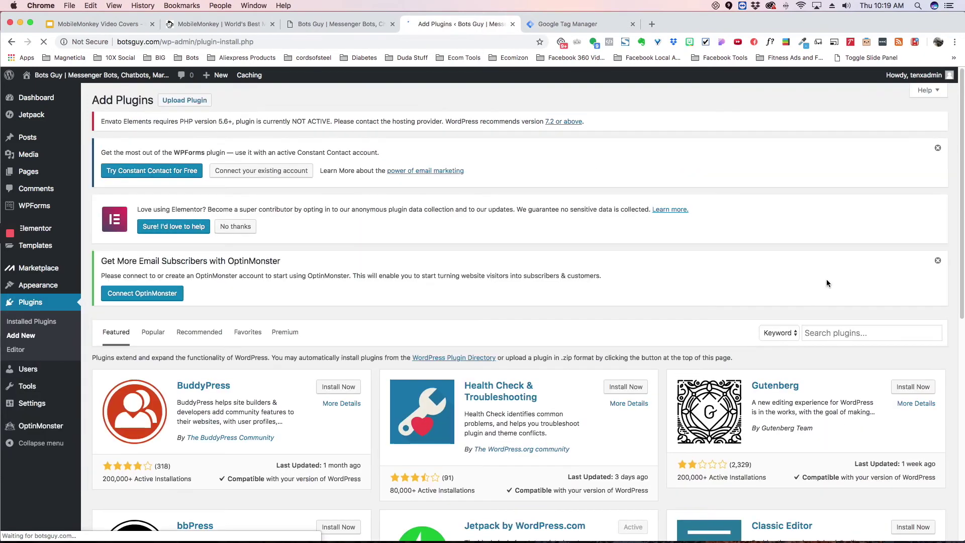
left_click(839, 332)
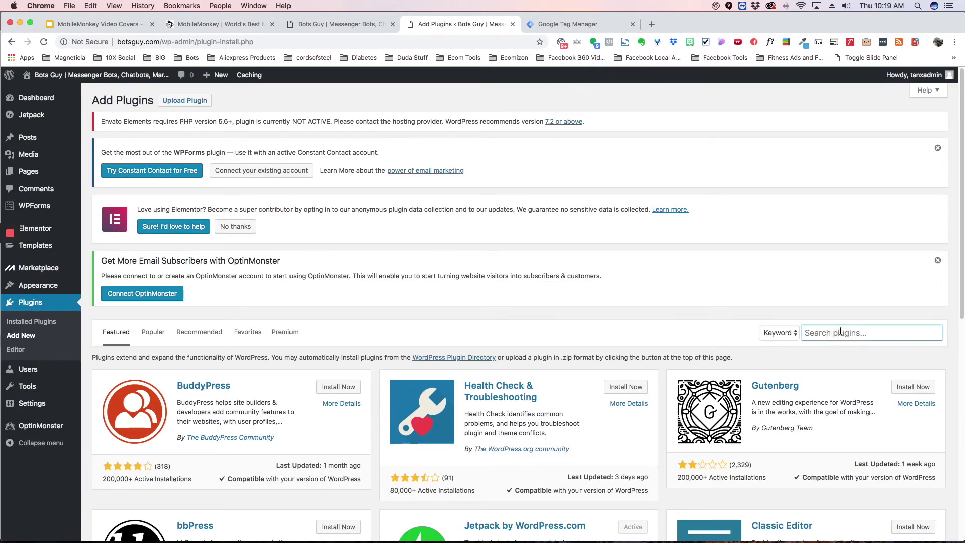
type("insert headers and footers")
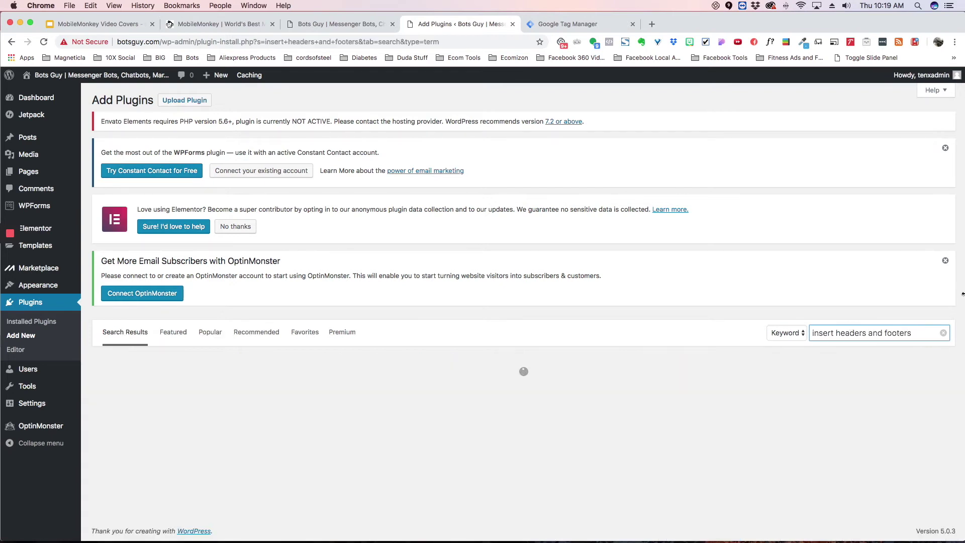
left_click_drag(917, 333, 829, 333)
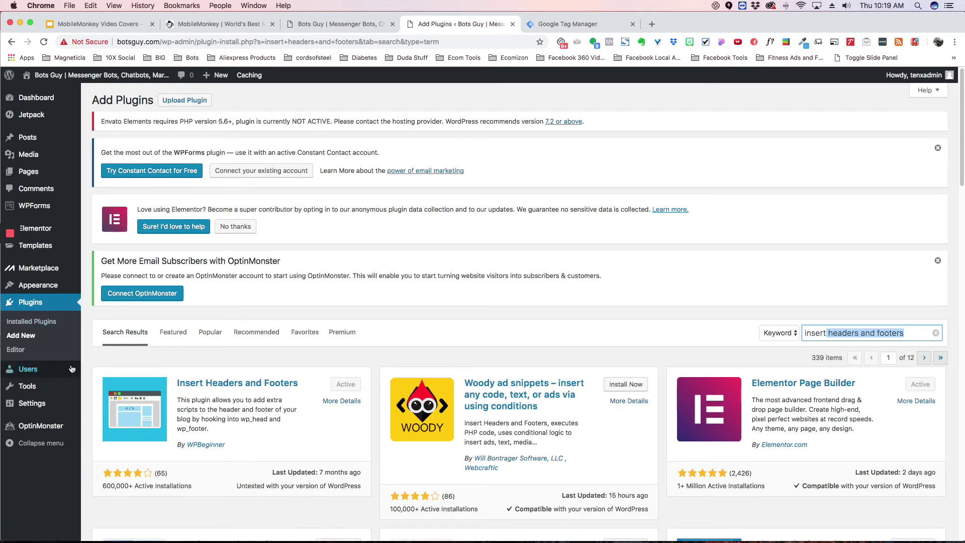
mouse_move(22, 405)
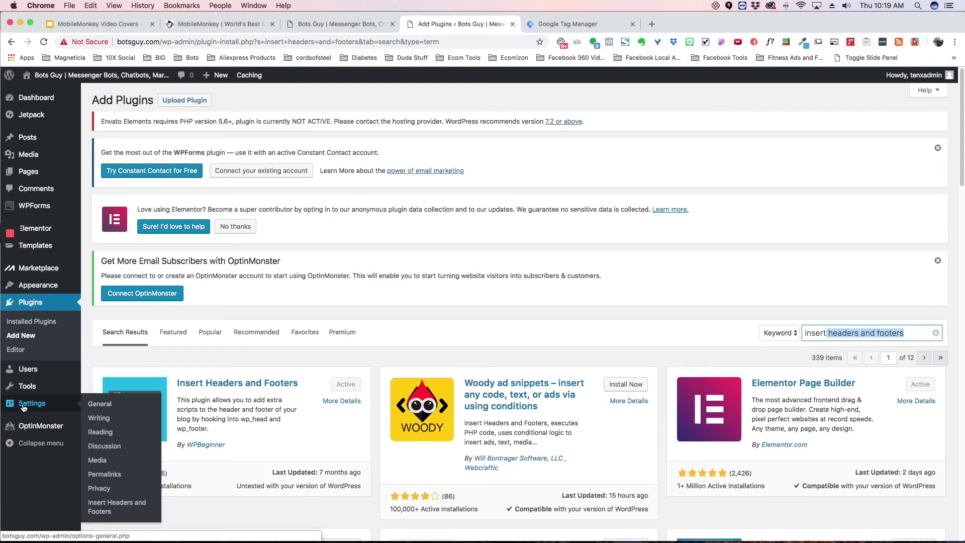
Open the Insert Headers and Footers settings and copy the chat widget code from MobileMonkey.
left_click(106, 506)
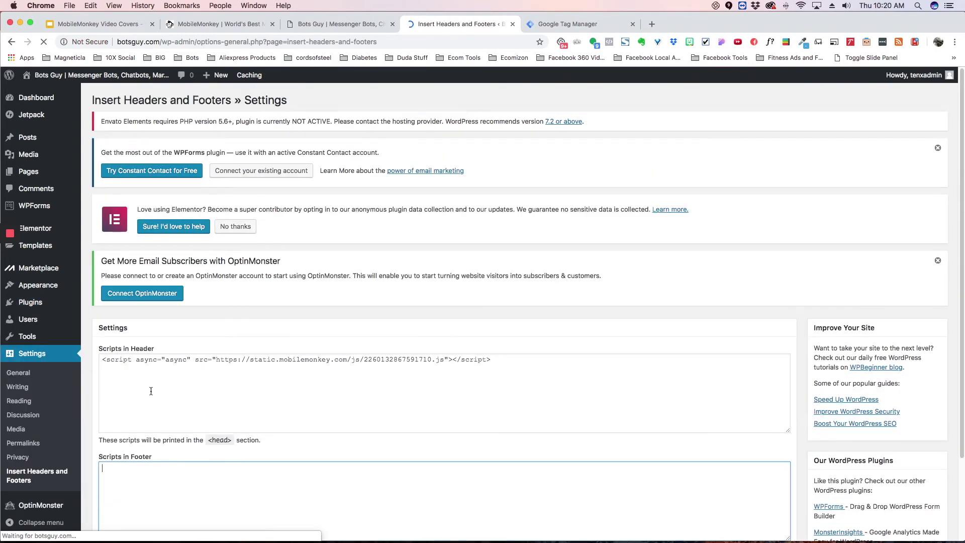
left_click(150, 385)
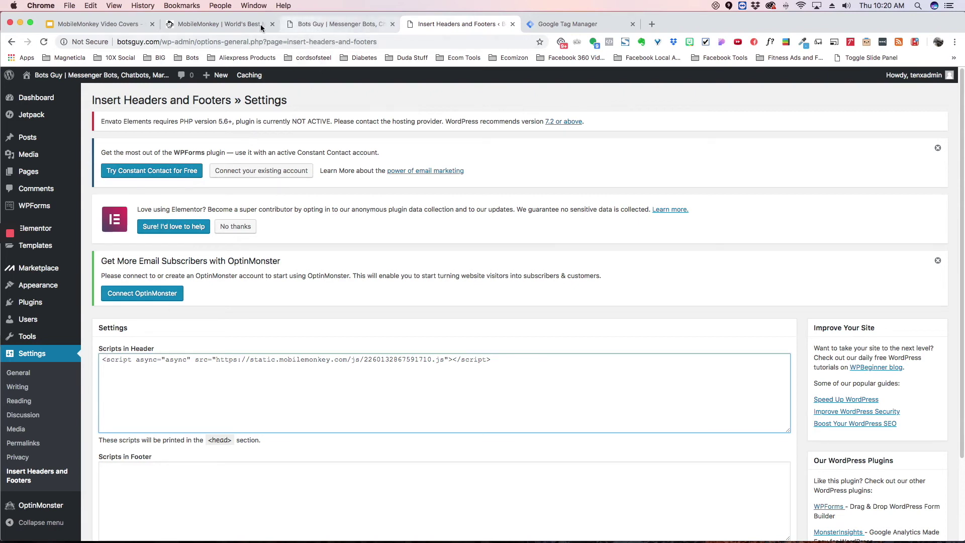
left_click(234, 25)
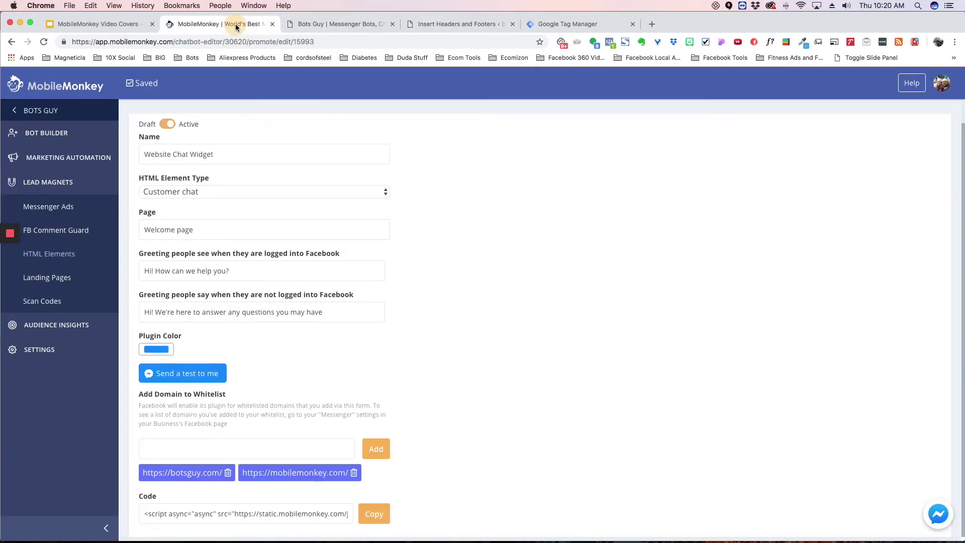
left_click(373, 514)
Check the Scripts in Header line against the copied MobileMonkey widget script.
left_click(360, 25)
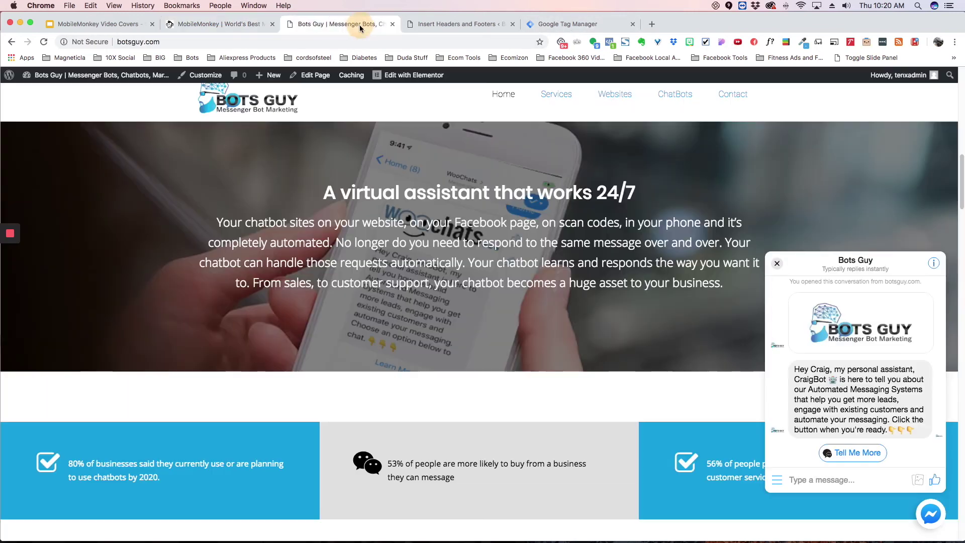
left_click(476, 26)
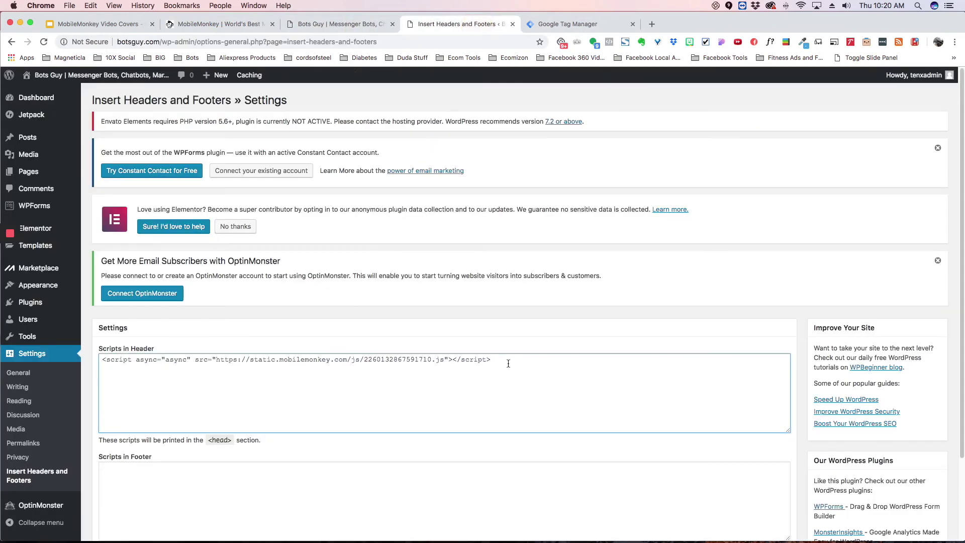
triple_click(480, 360)
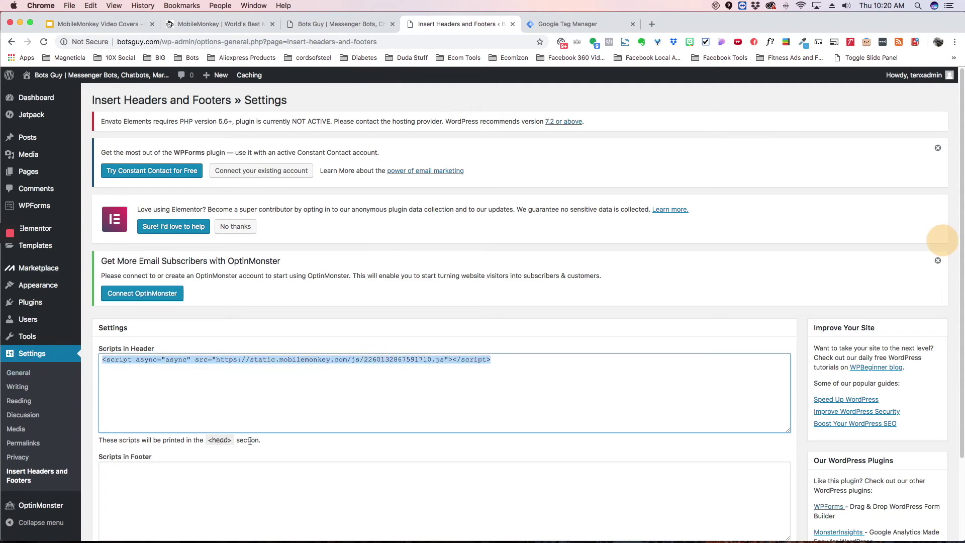
scroll(308, 421, "down", 3)
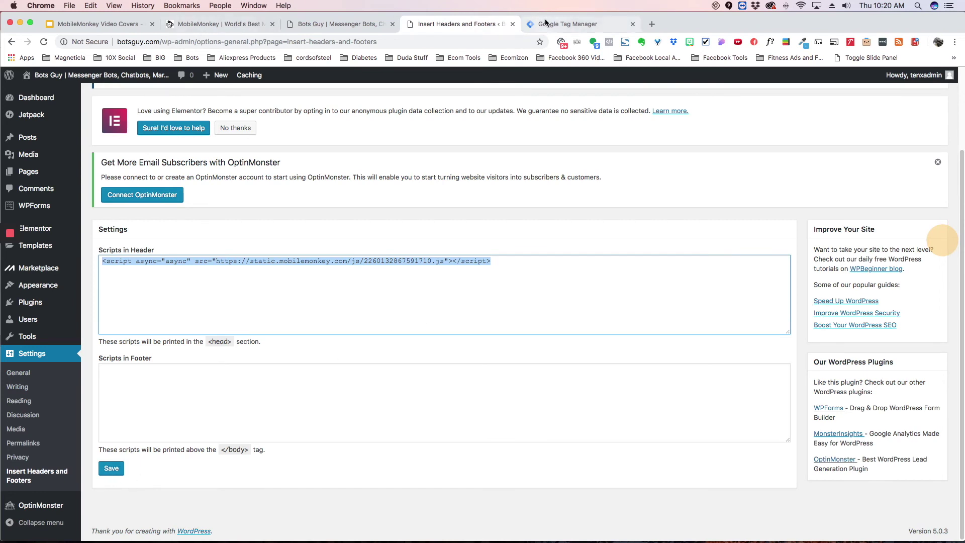
Reload the botsguy.com homepage so the Messenger widget shows its greeting and Tell Me More option.
left_click(345, 25)
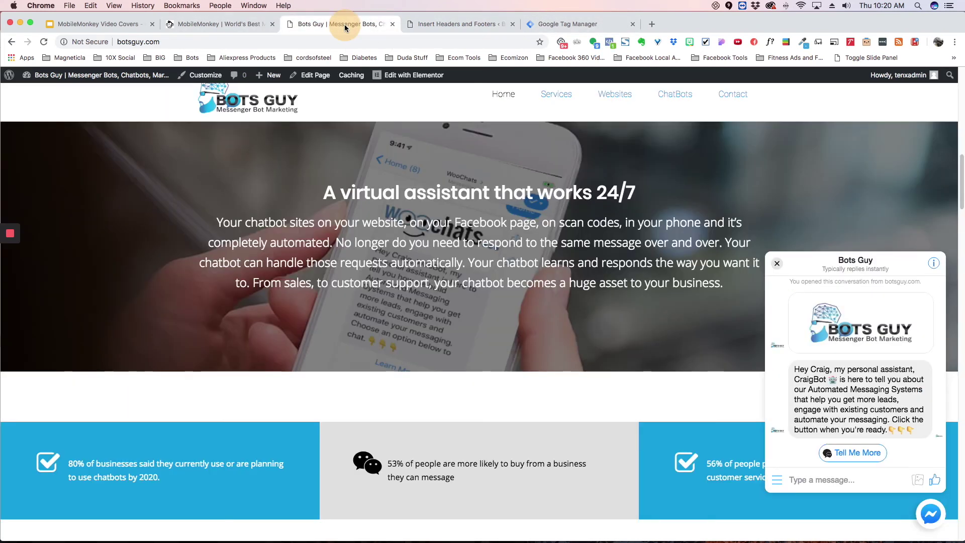
left_click(44, 42)
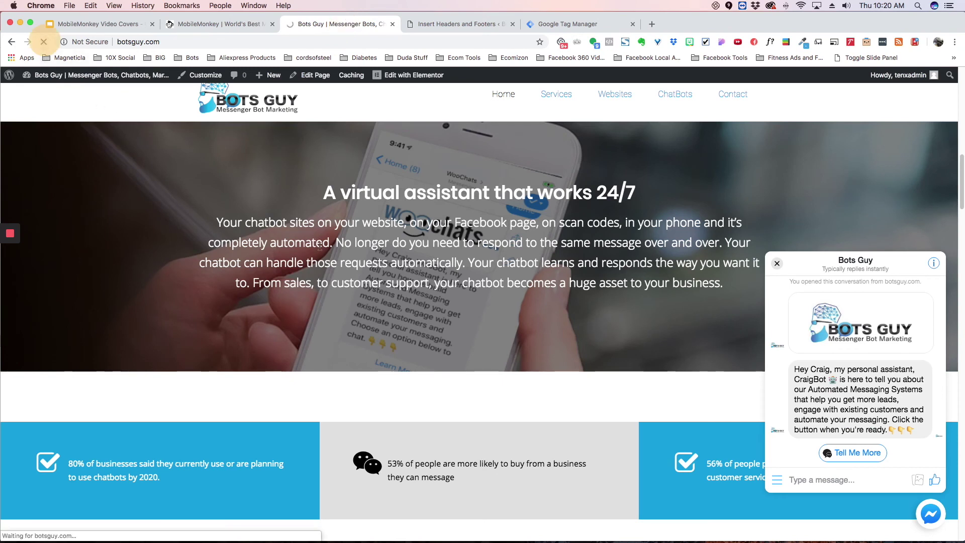